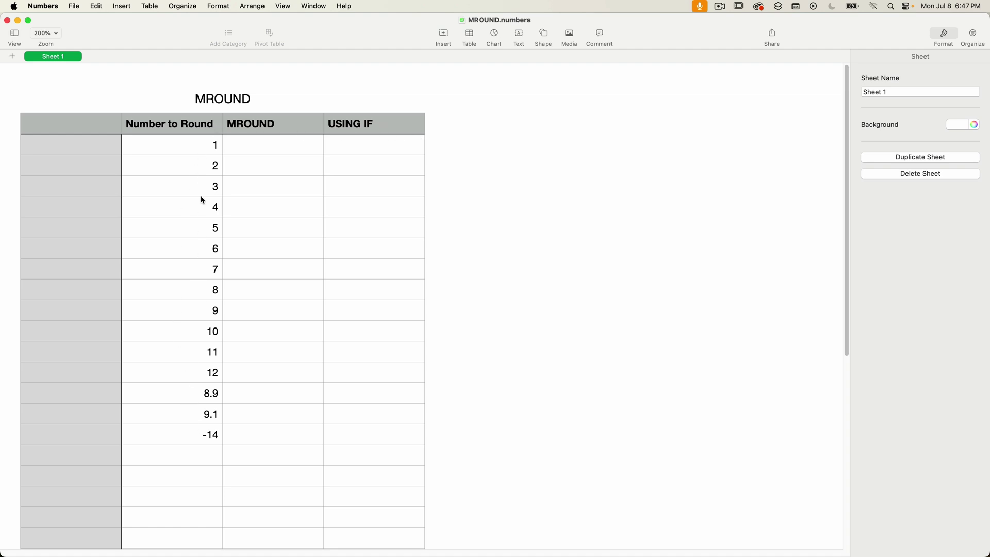
Enter an MROUND formula in C2 that rounds the value in B2; it shows 0
{"action": "left_click", "coordinate": [304, 150]}
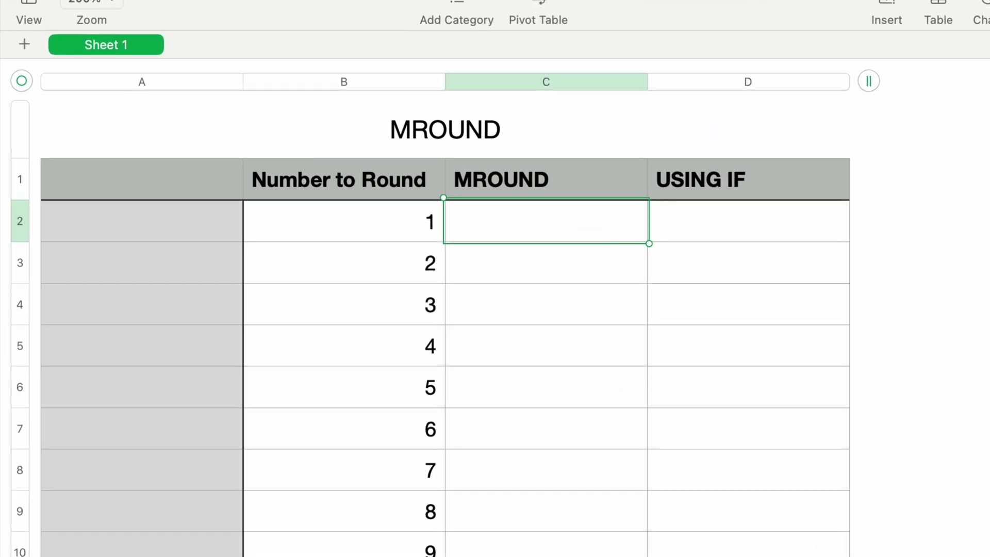
{"action": "key", "text": "="}
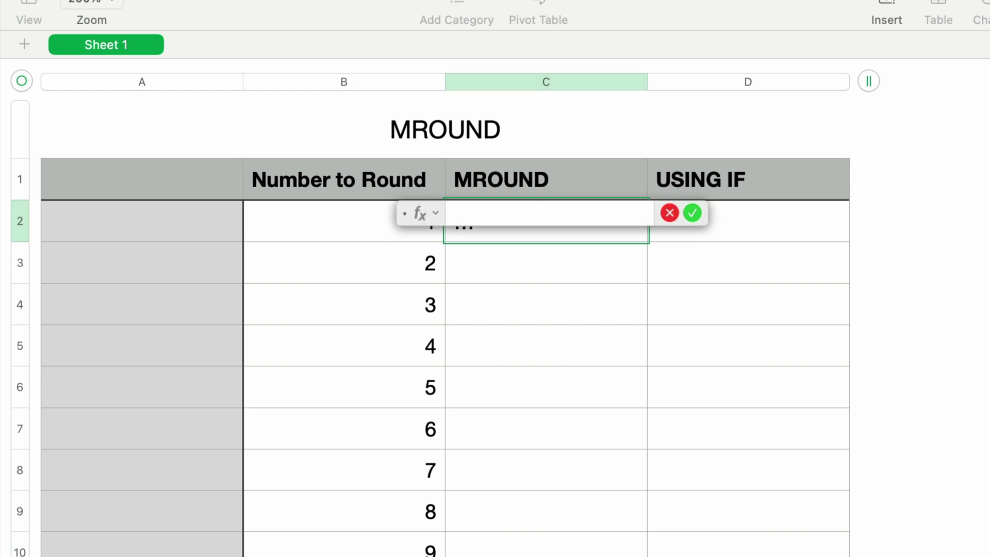
{"action": "type", "text": "MROUND"}
{"action": "key", "text": "Return"}
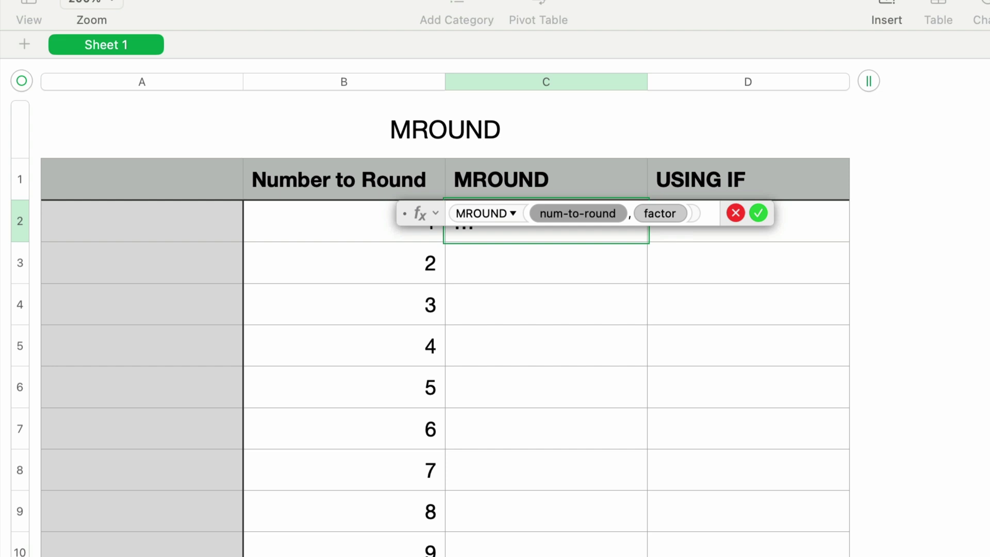
{"action": "left_click", "coordinate": [311, 230]}
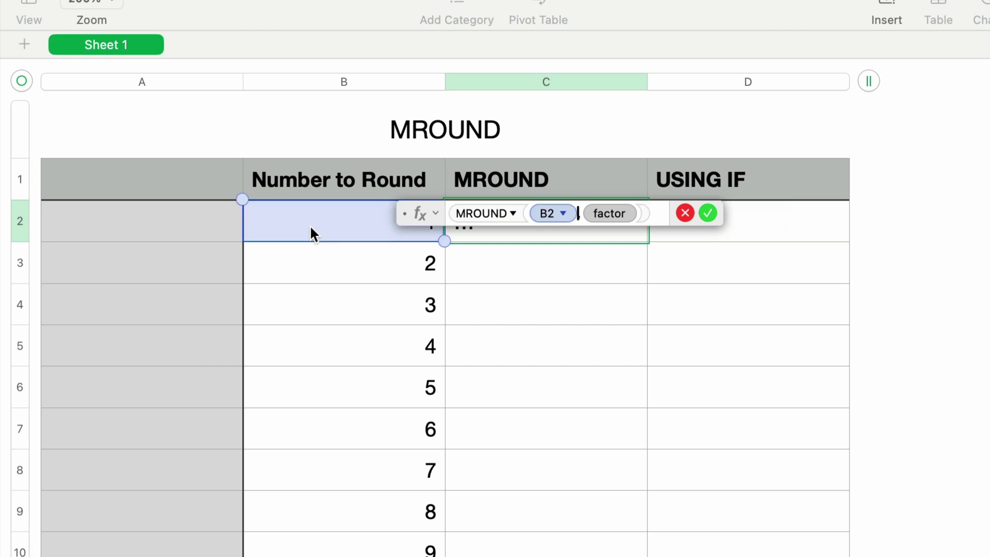
{"action": "type", "text": ","}
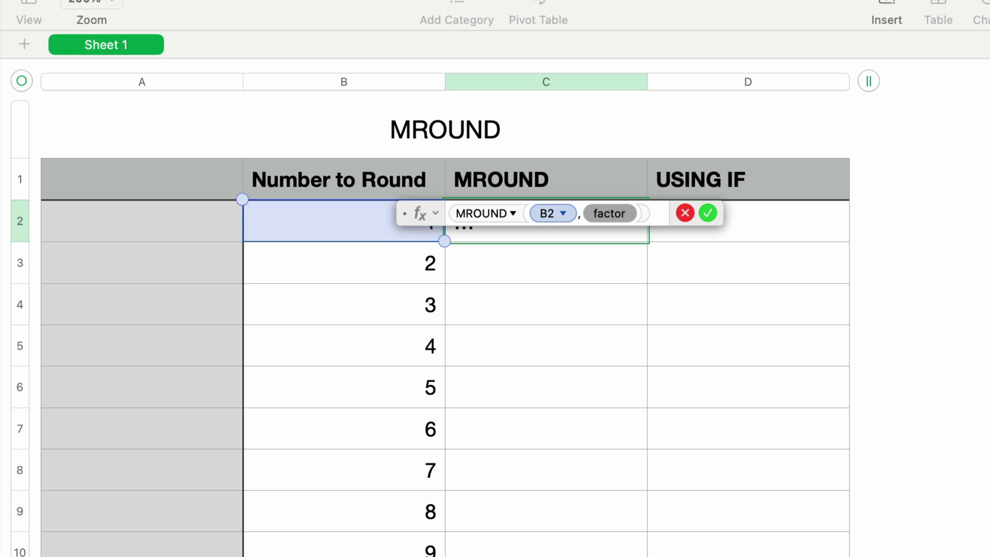
{"action": "type", "text": "4"}
{"action": "key", "text": "Return"}
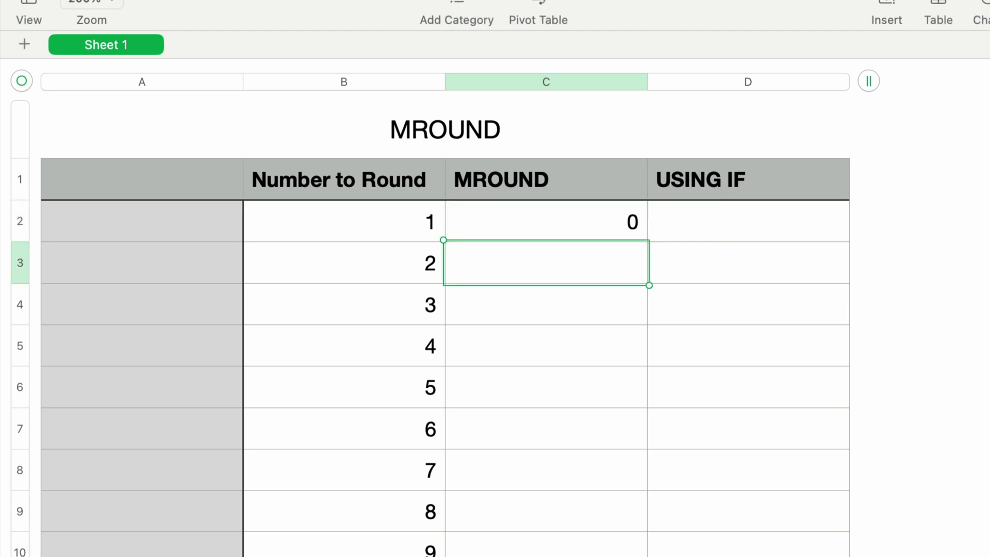
{"action": "left_click", "coordinate": [542, 216]}
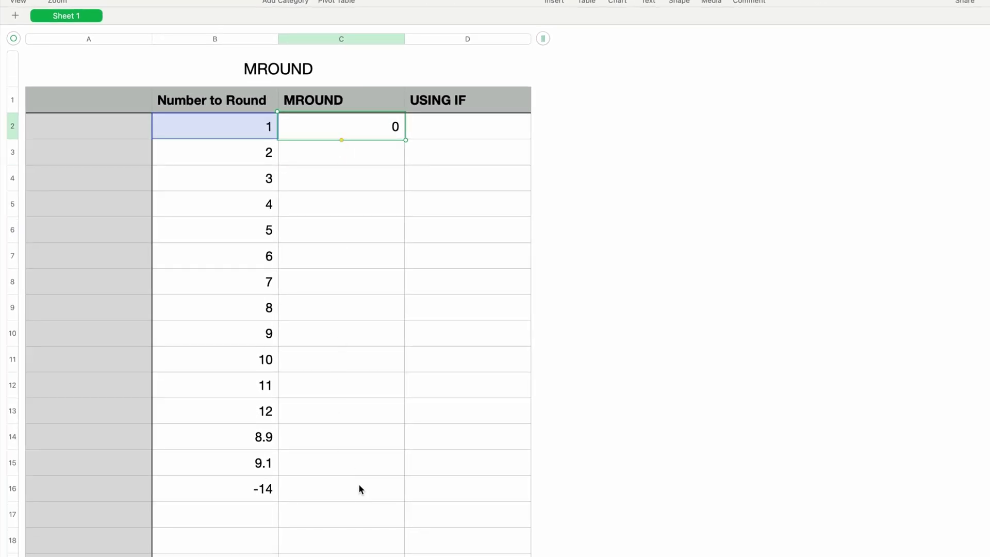
Fill the C2 MROUND formula down through C16
{"action": "left_click", "coordinate": [359, 489], "text": "shift"}
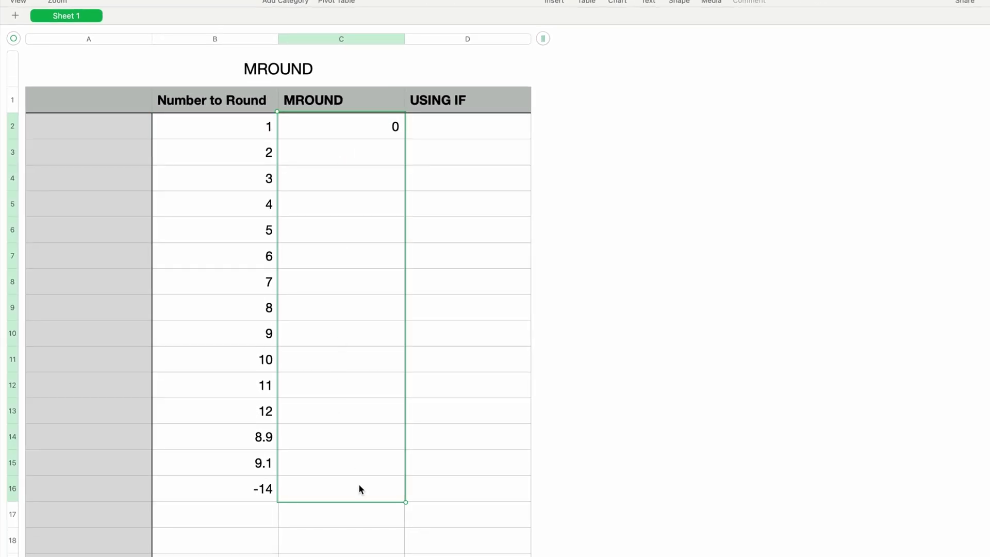
{"action": "key", "text": "super+backslash"}
{"action": "left_click", "coordinate": [574, 144]}
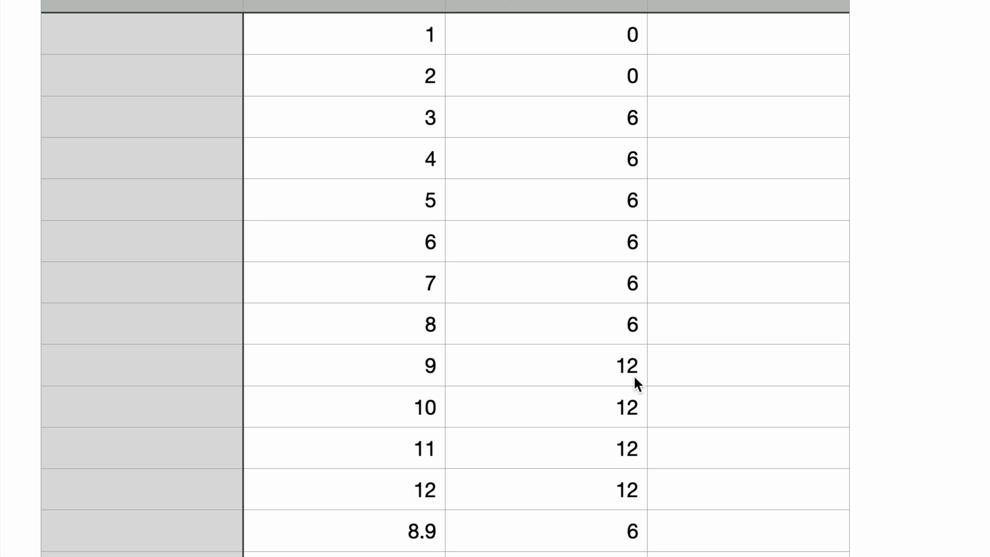
{"action": "scroll", "coordinate": [633, 367], "scroll_direction": "down", "scroll_amount": 4}
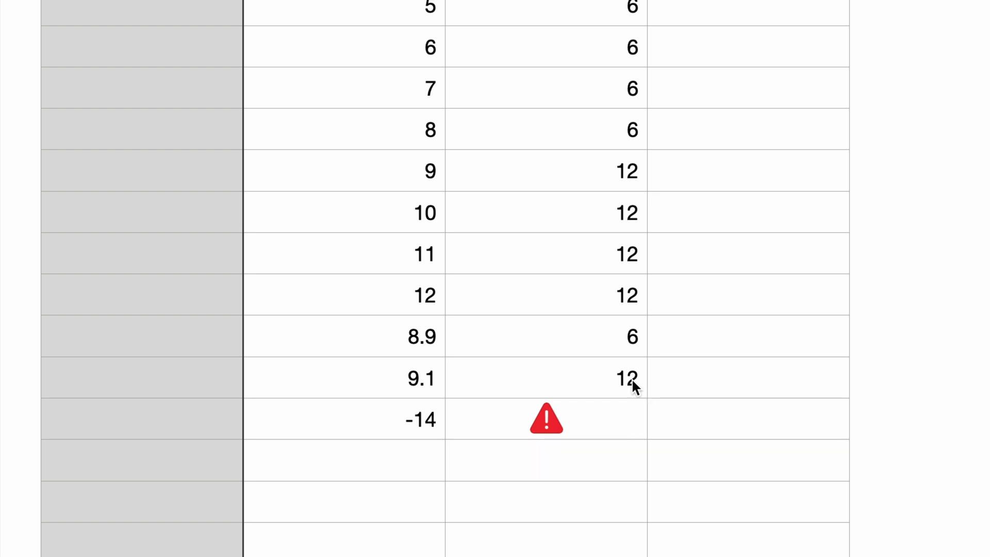
{"action": "left_click", "coordinate": [549, 426]}
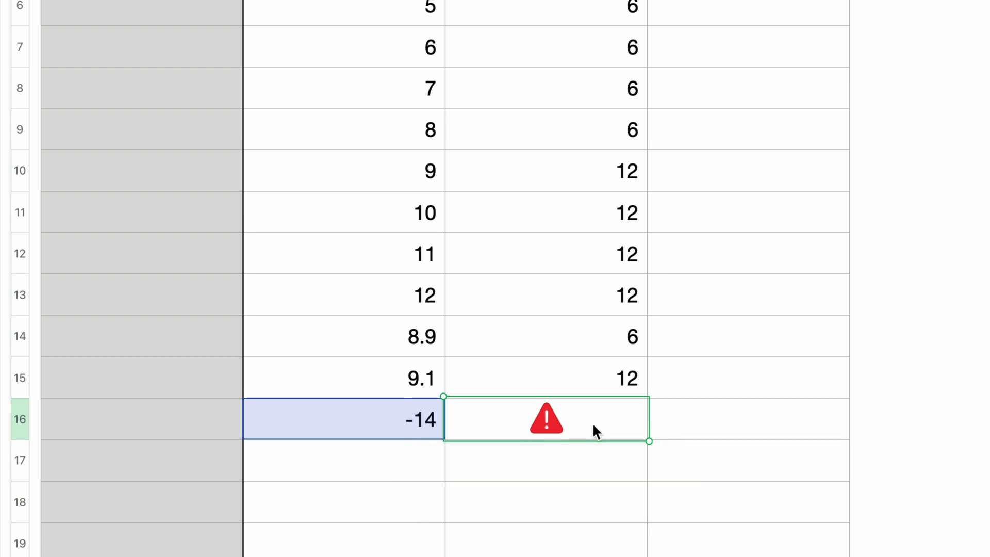
Replace C16's formula with =MROUND(B16,-9) so -14 returns -18
{"action": "key", "text": "Delete"}
{"action": "type", "text": "=MROUND"}
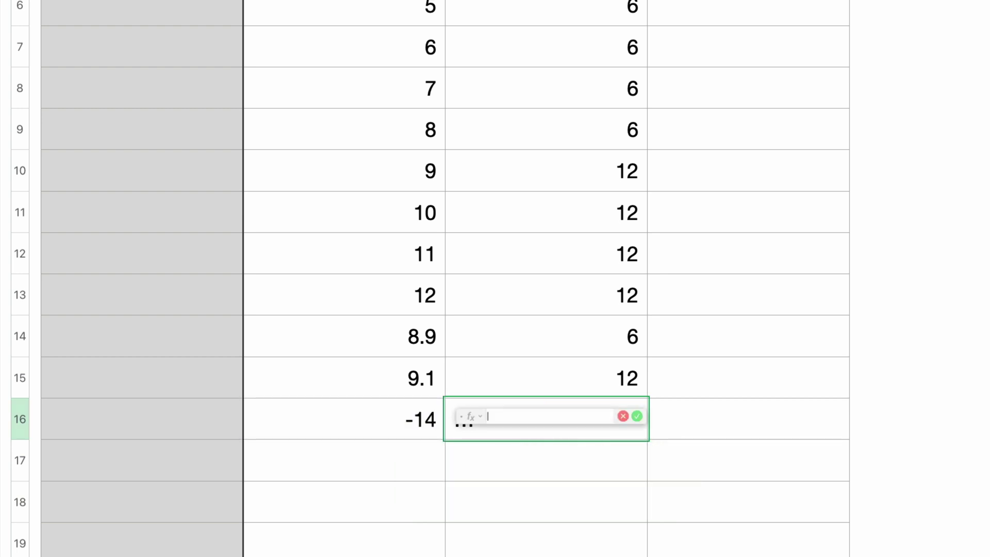
{"action": "key", "text": "Return"}
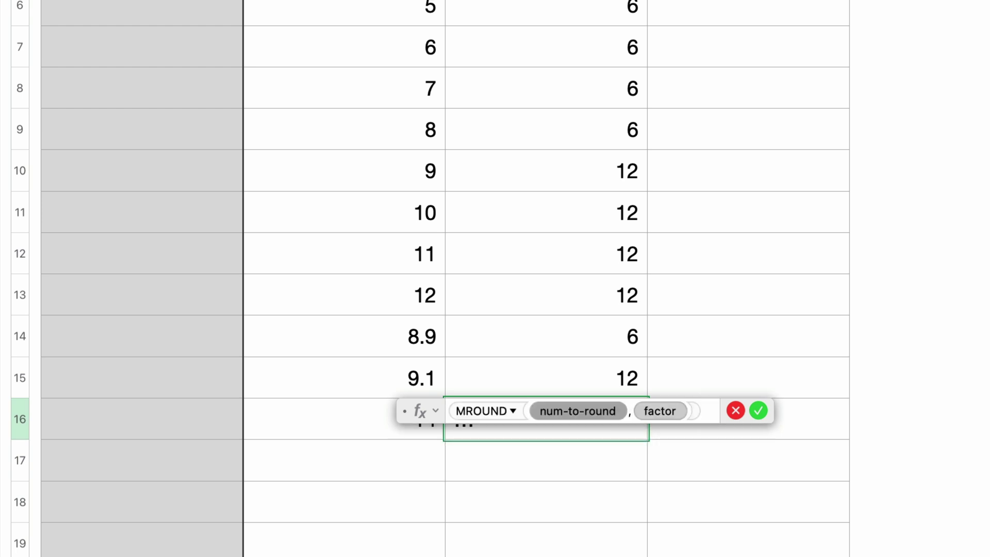
{"action": "left_click", "coordinate": [334, 421]}
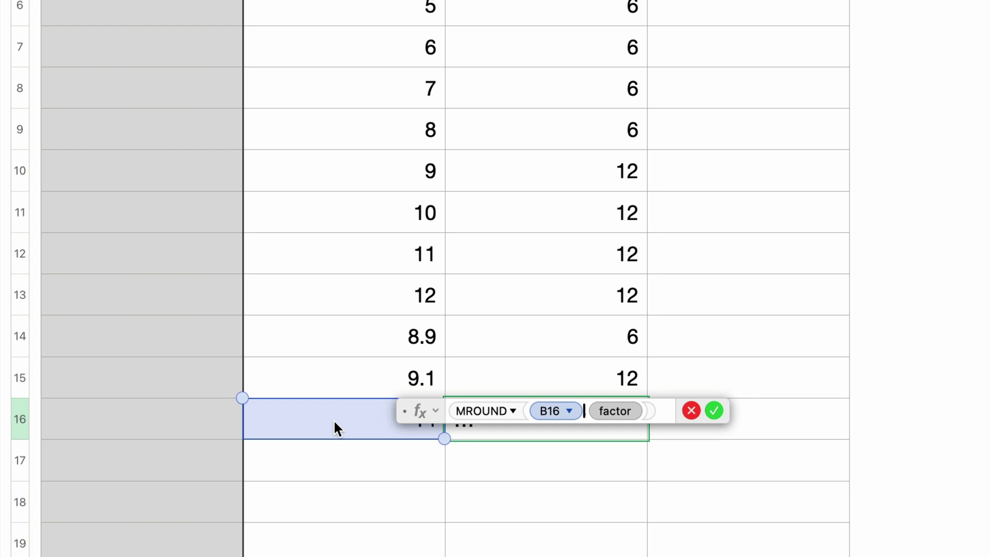
{"action": "type", "text": ","}
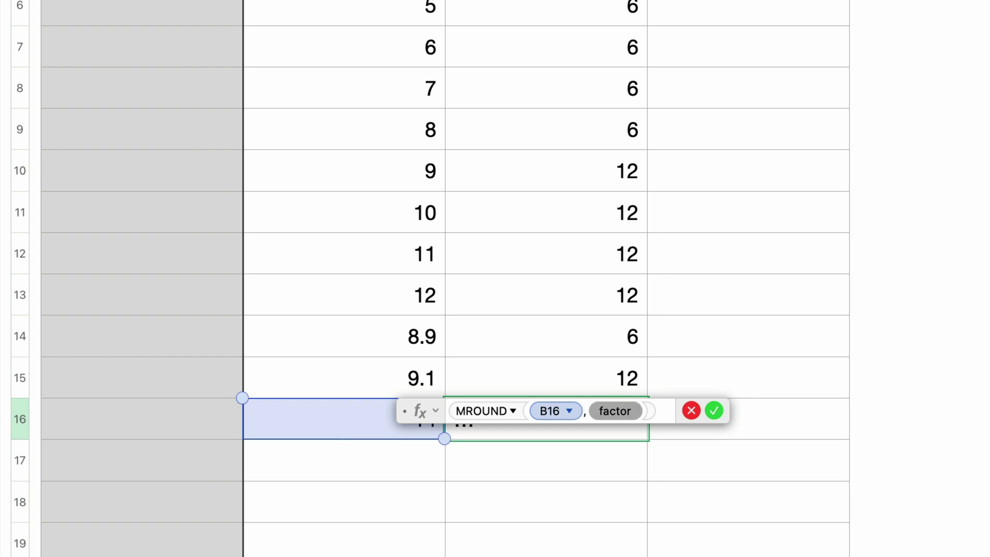
{"action": "type", "text": "-9"}
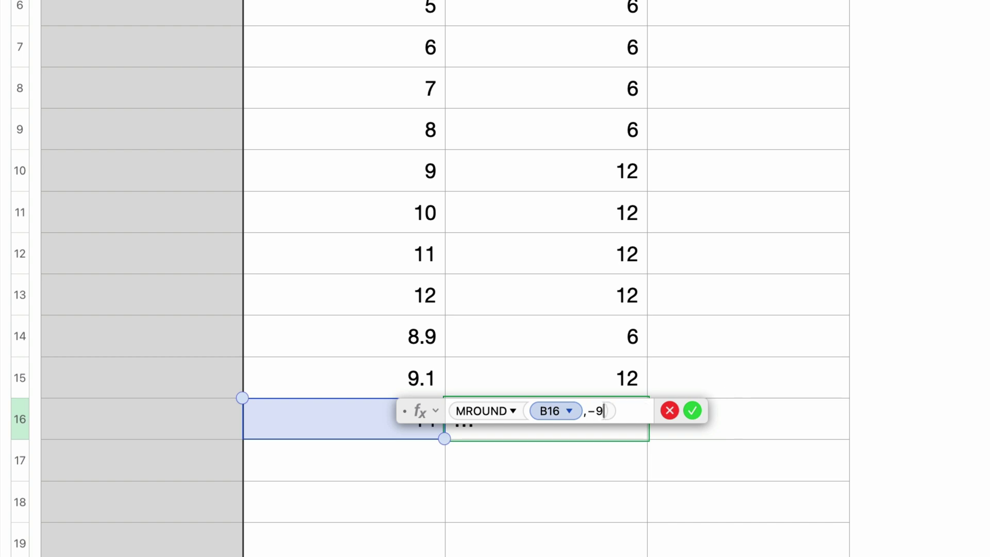
{"action": "key", "text": "Return"}
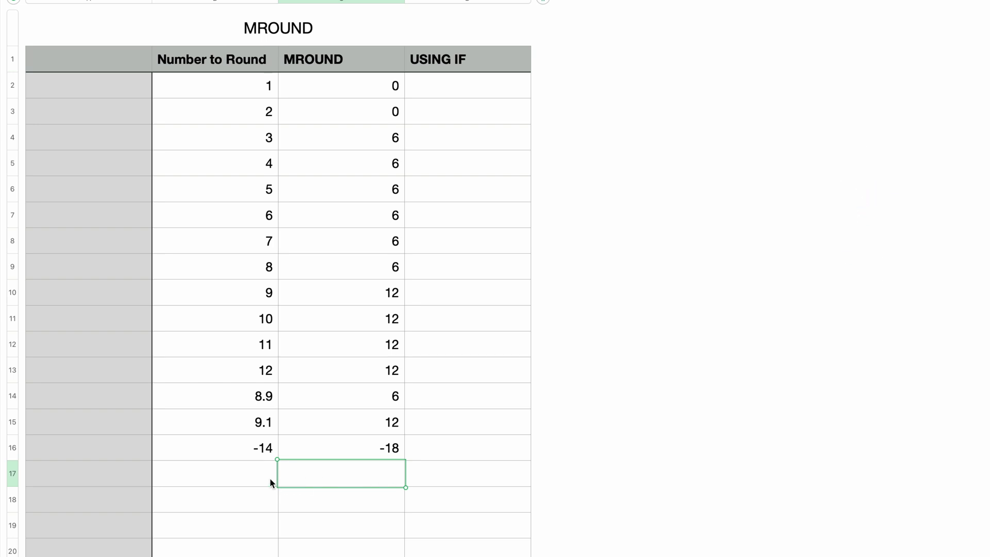
Enter the values -13, 21, -25 and 0 into cells B17 through B20
{"action": "left_click", "coordinate": [252, 473]}
{"action": "type", "text": "-13"}
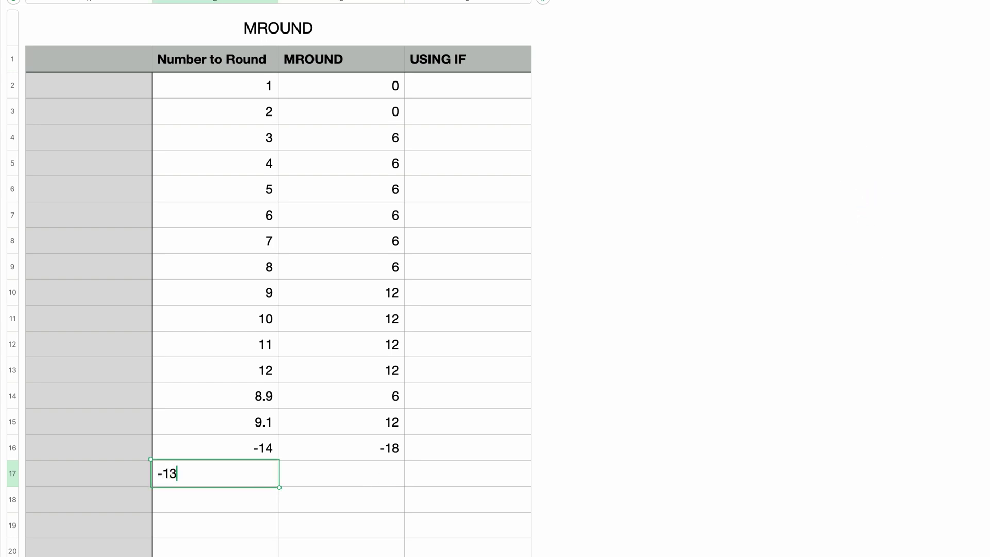
{"action": "key", "text": "Return"}
{"action": "type", "text": "21"}
{"action": "key", "text": "Return"}
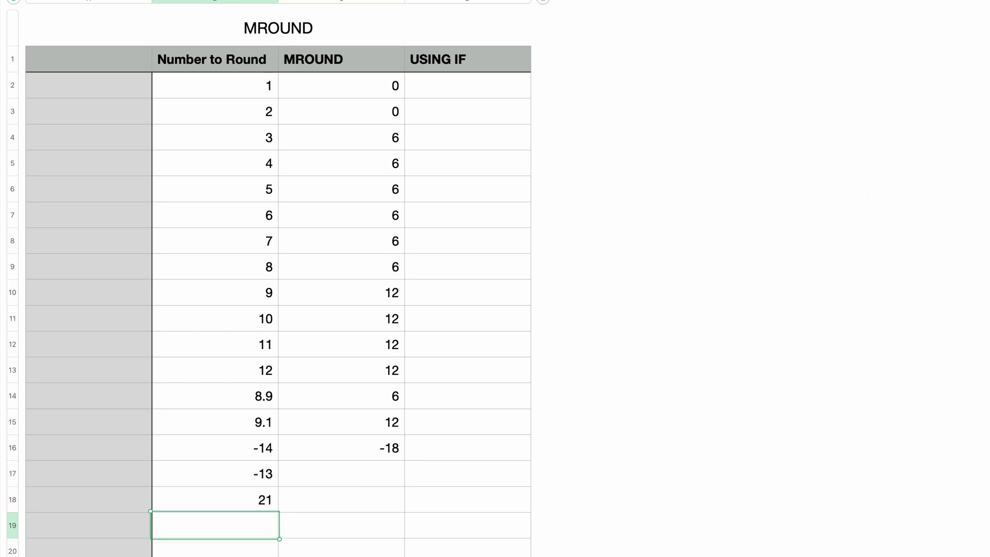
{"action": "type", "text": "-25"}
{"action": "key", "text": "Return"}
{"action": "type", "text": "0"}
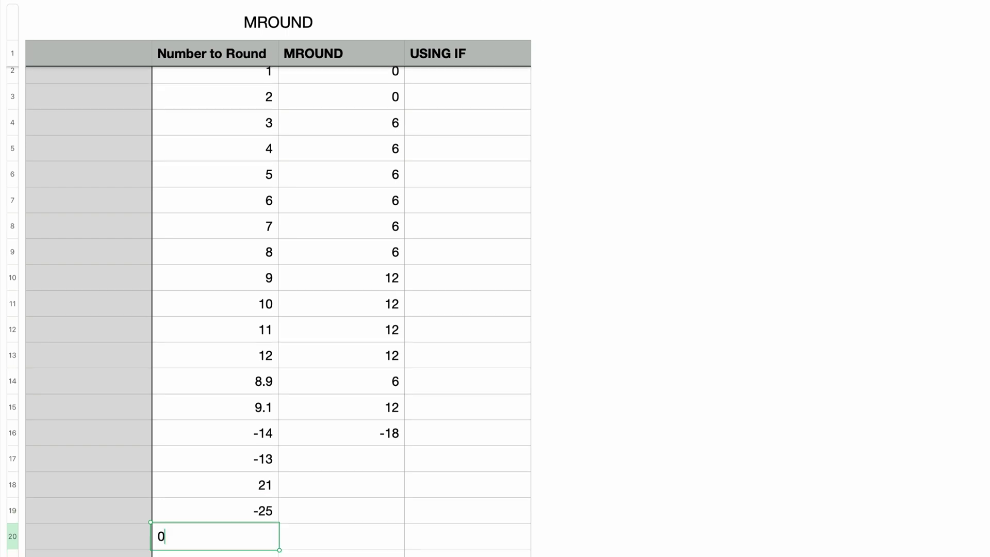
{"action": "key", "text": "Tab"}
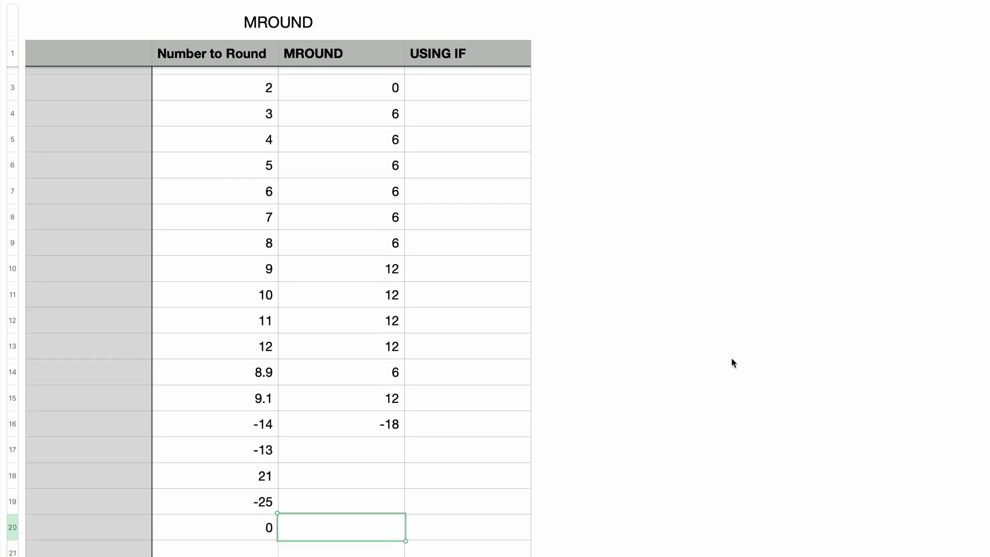
Start an IF formula in D2 with the condition B2>=0
{"action": "left_click", "coordinate": [480, 94]}
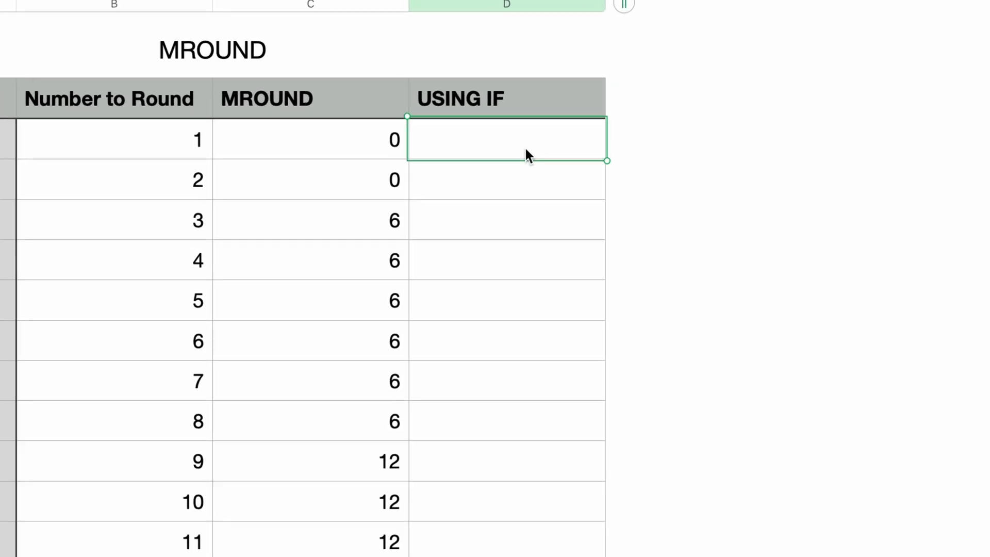
{"action": "key", "text": "equal"}
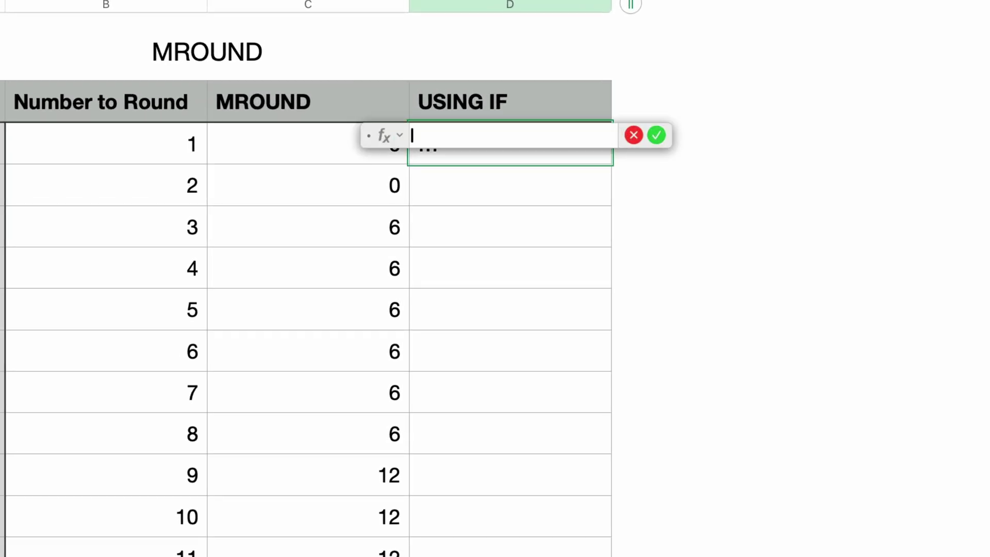
{"action": "type", "text": "if"}
{"action": "key", "text": "Return"}
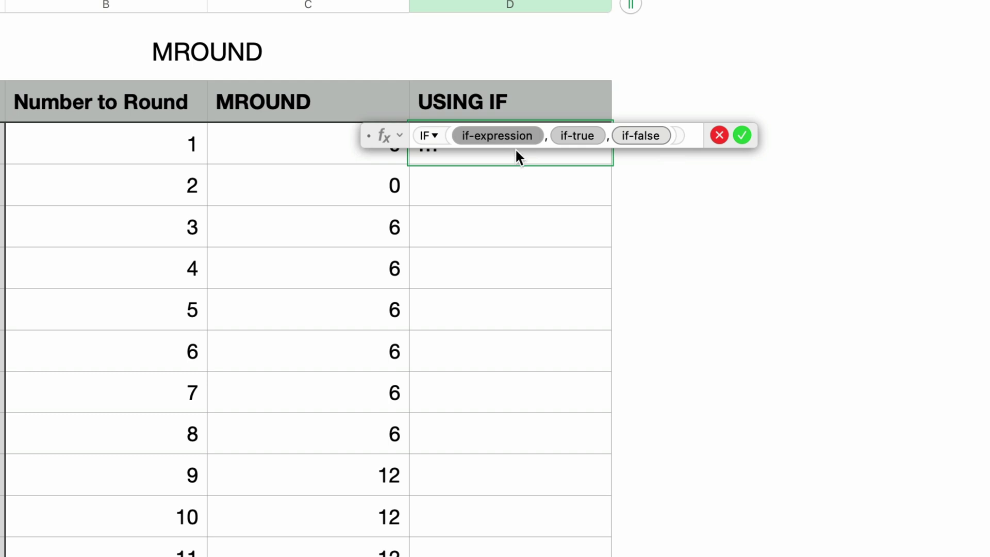
{"action": "left_click", "coordinate": [162, 150]}
{"action": "type", "text": ">"}
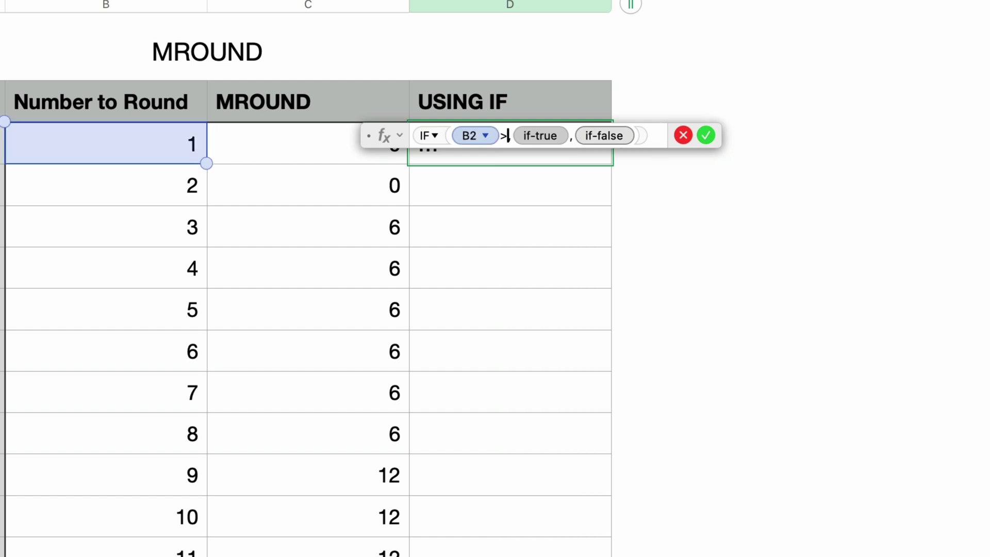
{"action": "type", "text": "="}
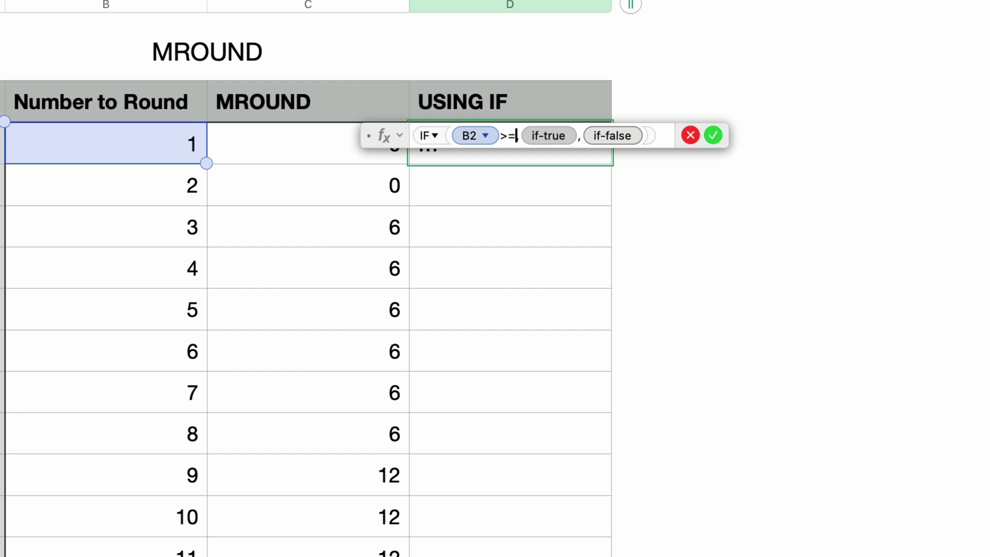
{"action": "type", "text": "0"}
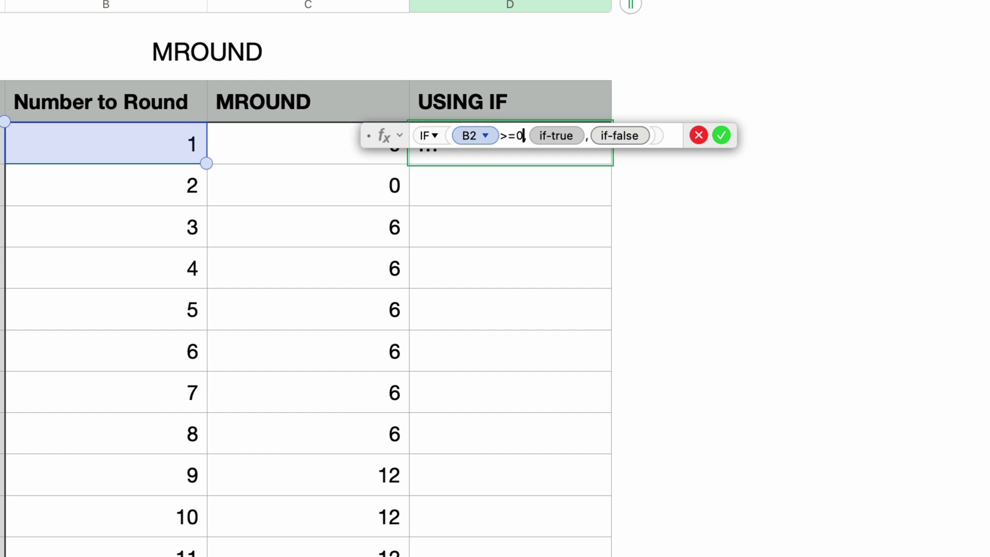
{"action": "type", "text": ","}
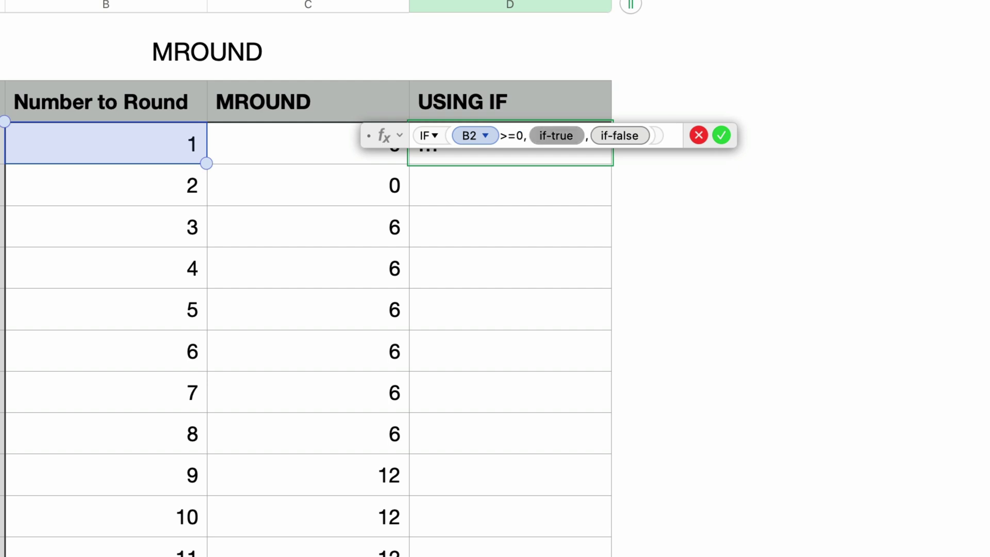
Use MROUND(B2,6) as the IF formula's true value
{"action": "type", "text": "MROUND"}
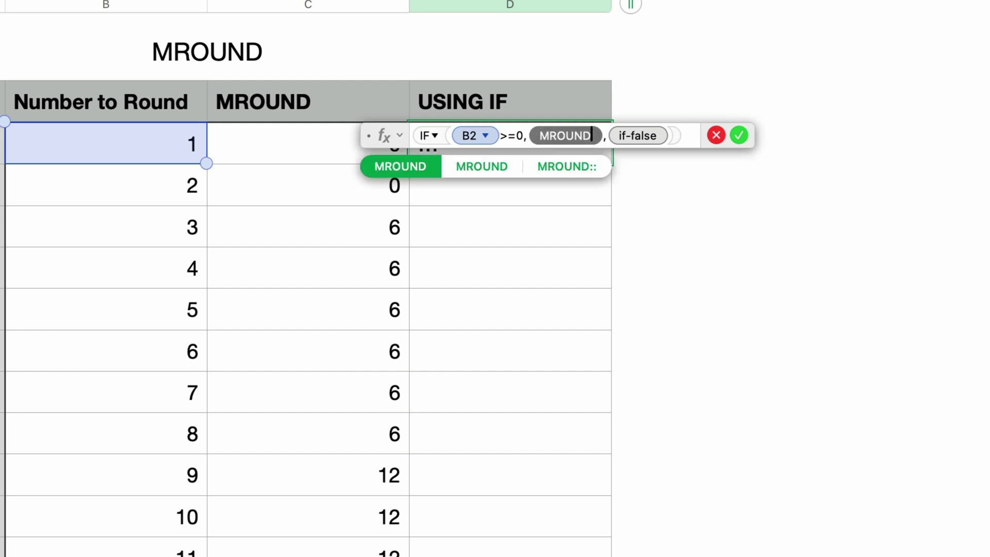
{"action": "key", "text": "Return"}
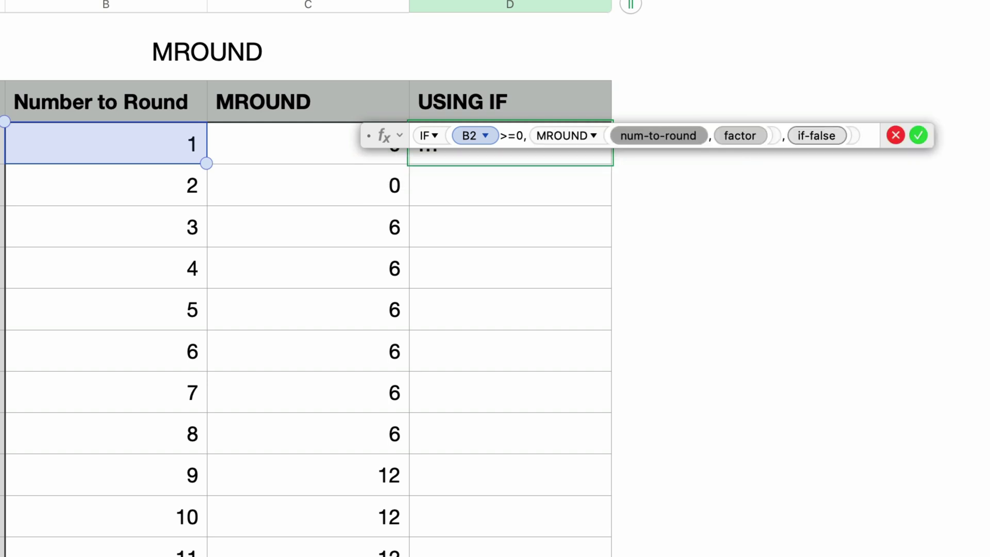
{"action": "left_click", "coordinate": [138, 153]}
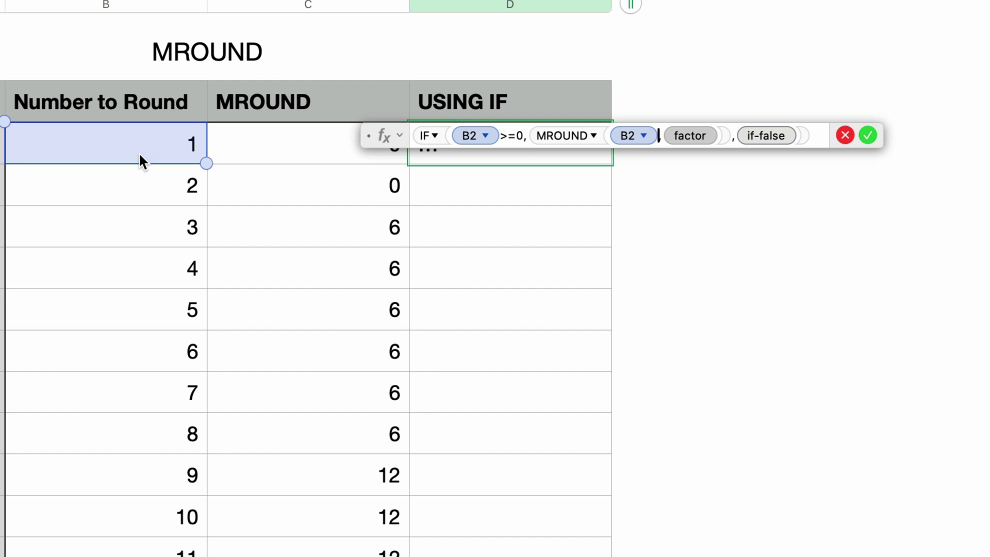
{"action": "type", "text": ","}
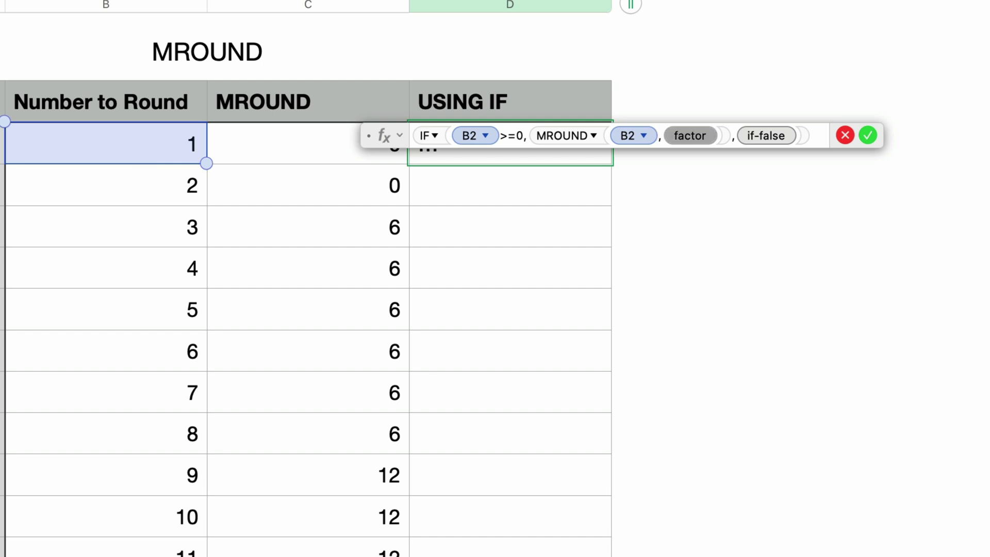
{"action": "type", "text": "6"}
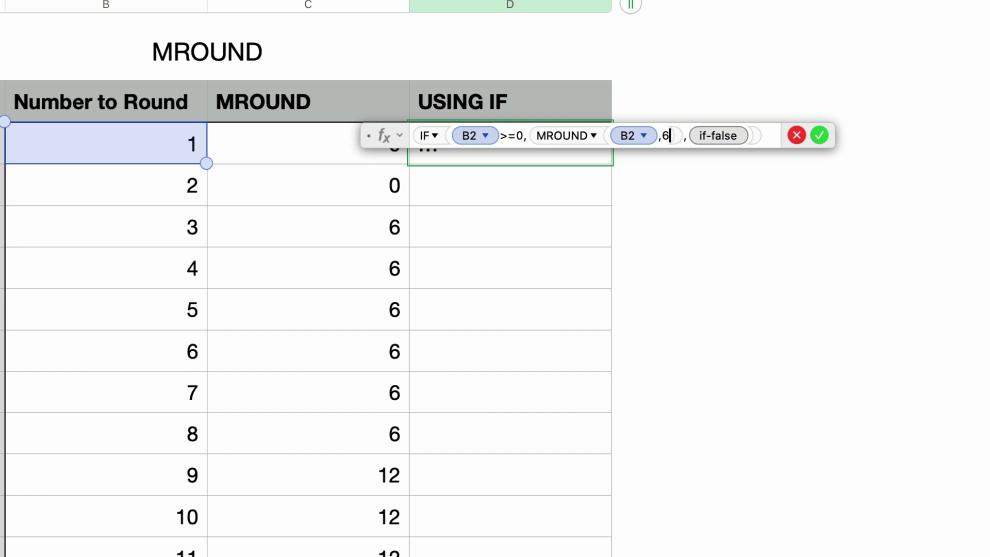
Add MROUND(B2,-6) as the if-false value and commit D2's formula
{"action": "left_click", "coordinate": [718, 136]}
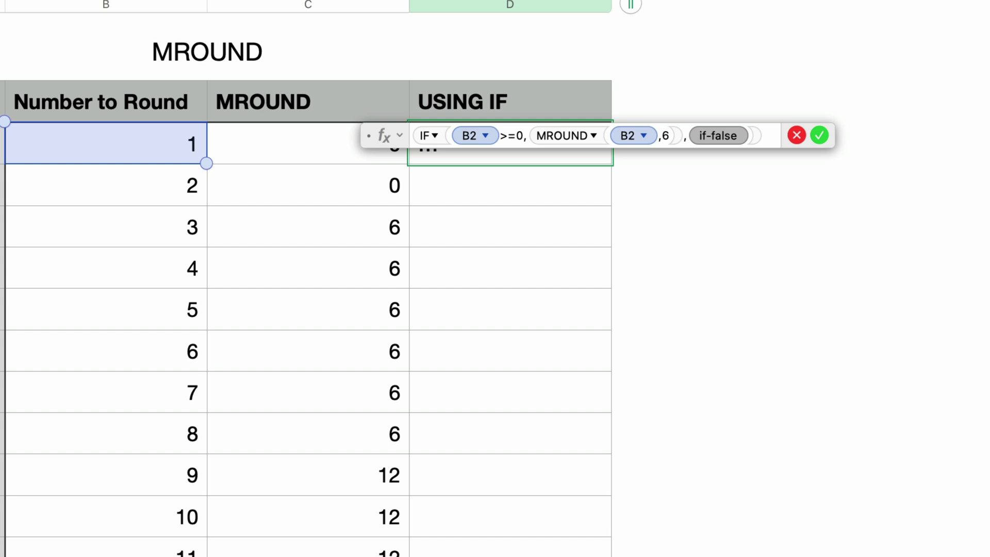
{"action": "type", "text": "MROUND"}
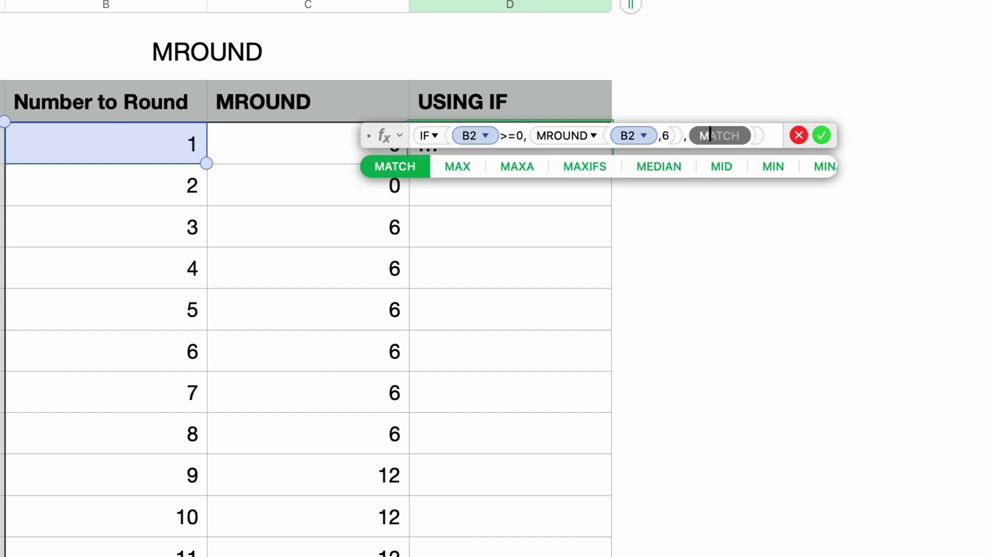
{"action": "key", "text": "Return"}
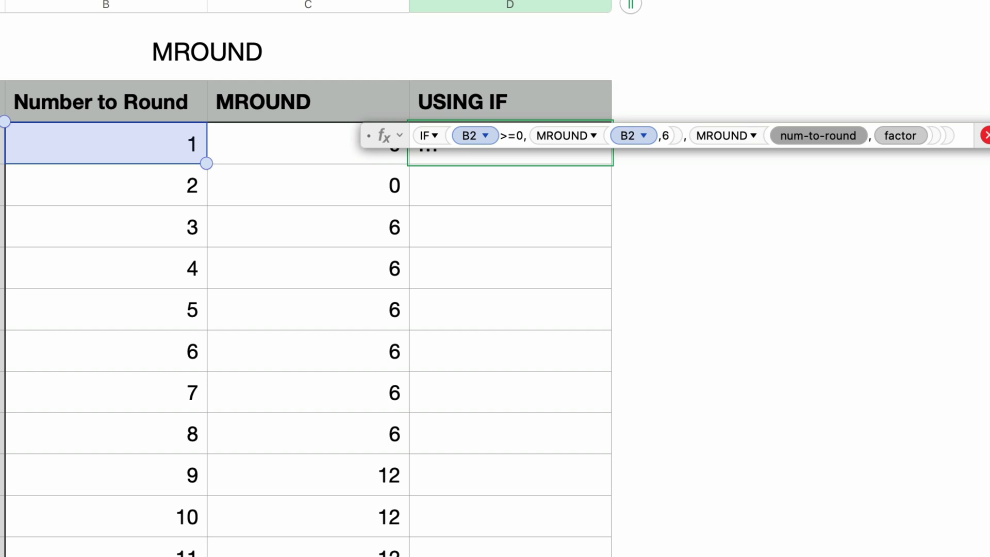
{"action": "left_click", "coordinate": [149, 148]}
{"action": "key", "text": "Tab"}
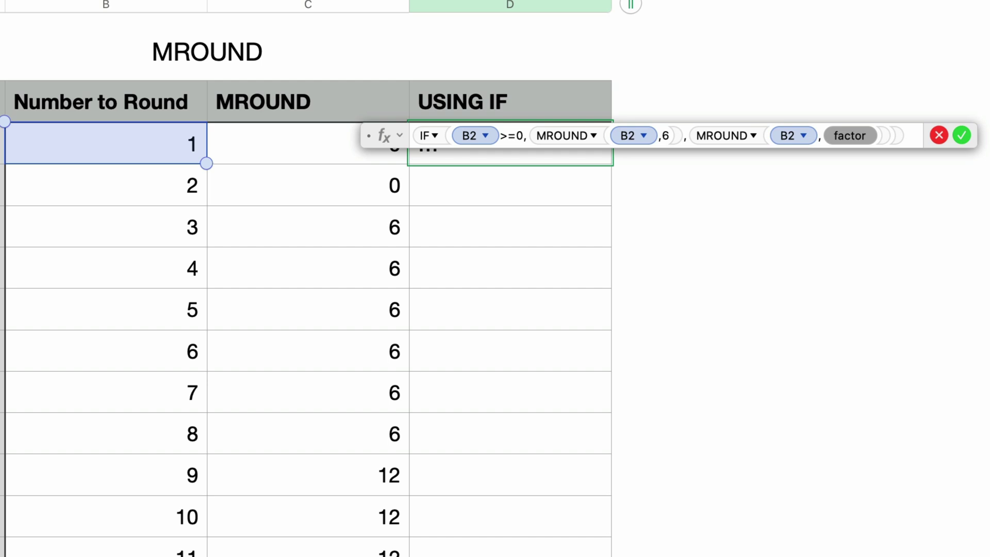
{"action": "type", "text": "-6"}
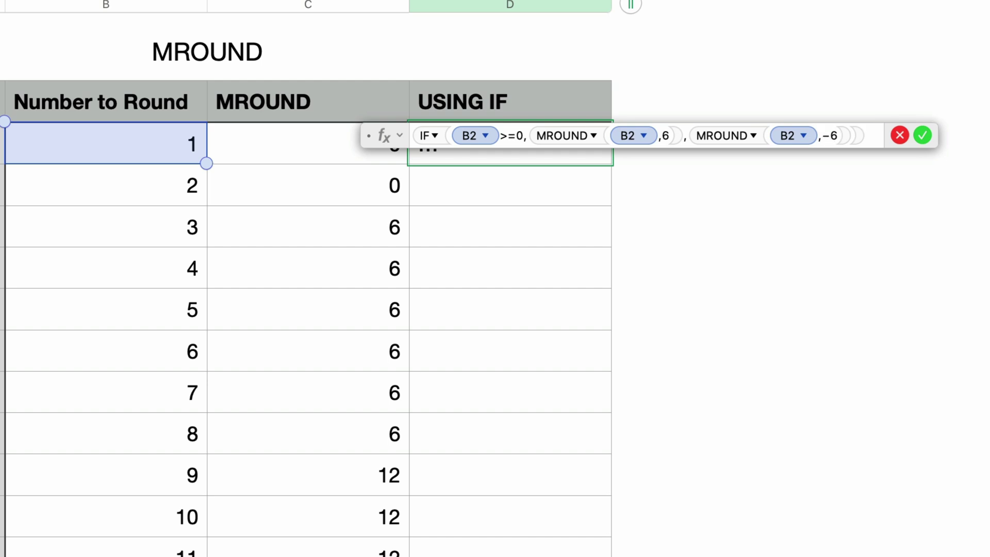
{"action": "key", "text": "Return"}
Fill D2's IF formula down through D20
{"action": "left_click", "coordinate": [572, 144]}
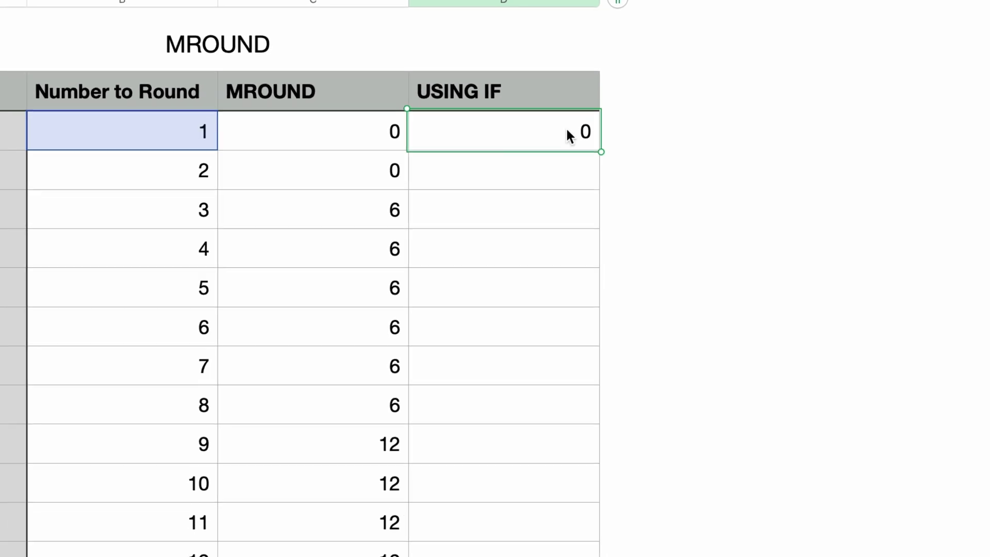
{"action": "left_click_drag", "start_coordinate": [474, 85], "coordinate": [457, 519]}
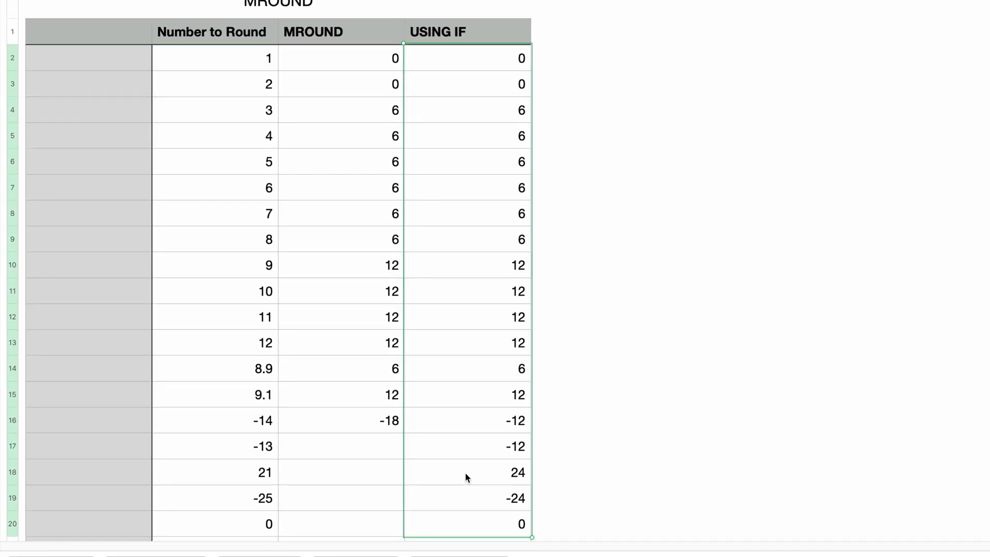
{"action": "left_click", "coordinate": [534, 91]}
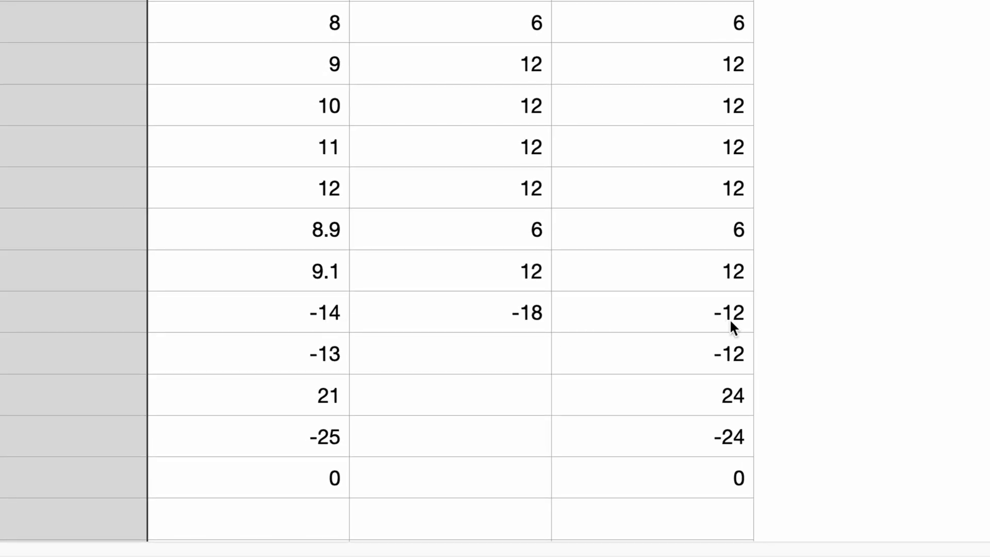
{"action": "double_click", "coordinate": [524, 317]}
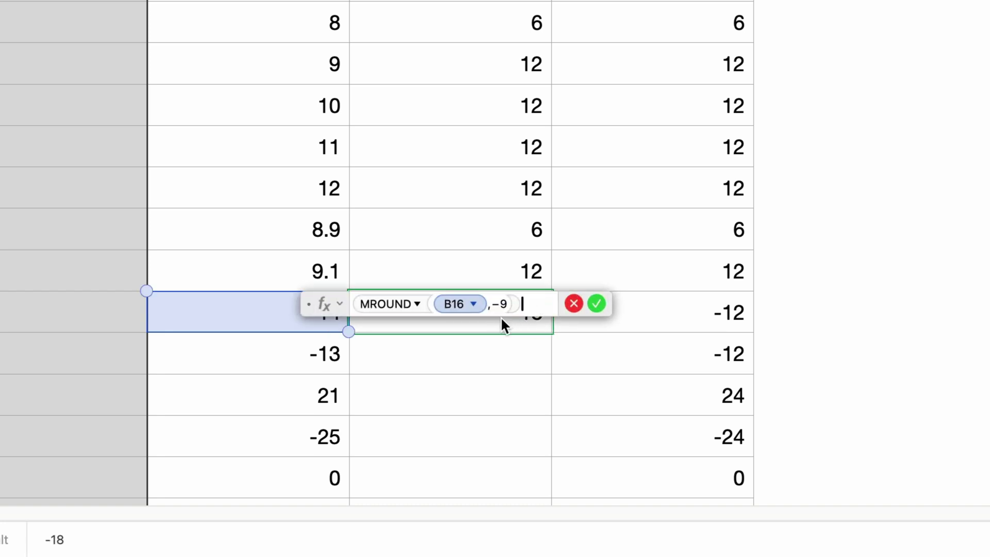
{"action": "key", "text": "Return"}
{"action": "left_click", "coordinate": [331, 357]}
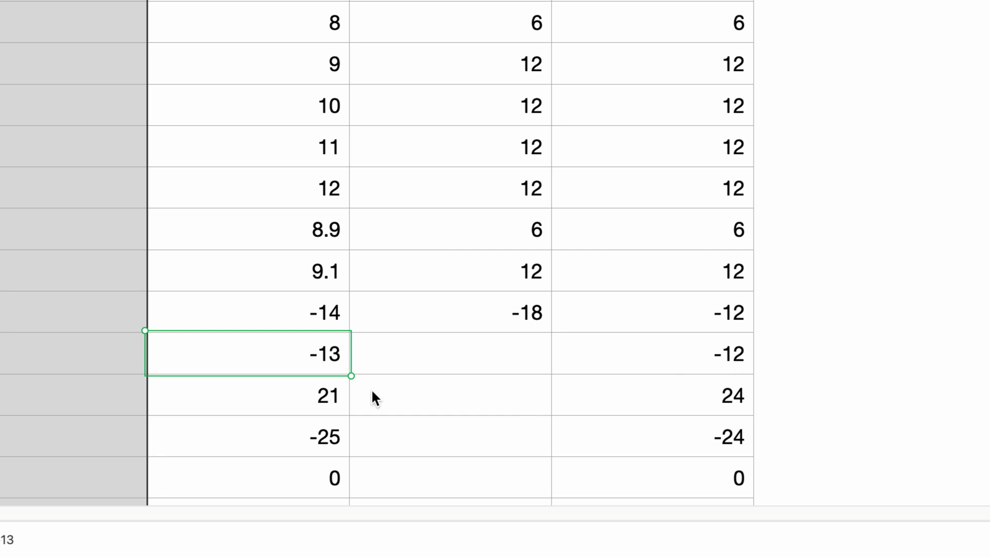
{"action": "key", "text": "Down"}
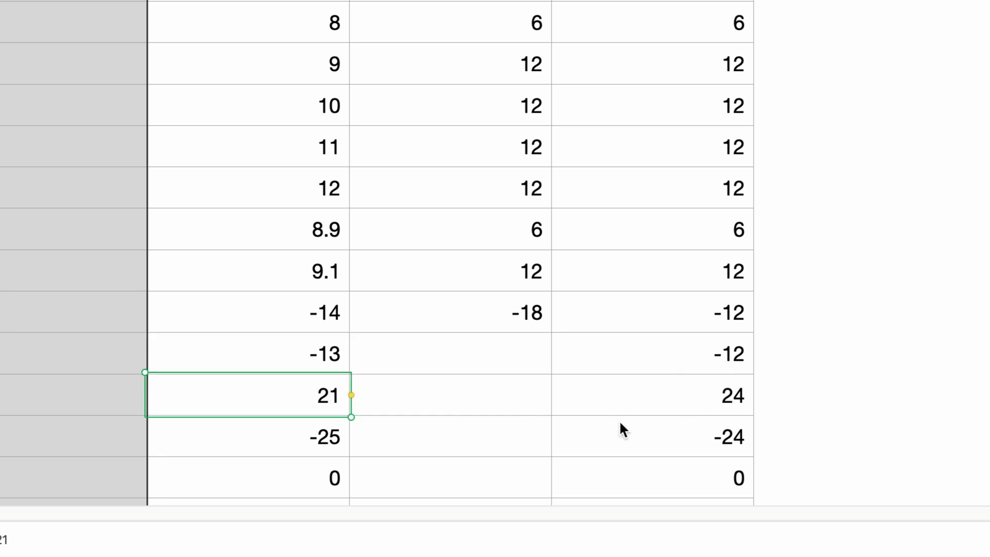
{"action": "left_click", "coordinate": [339, 444]}
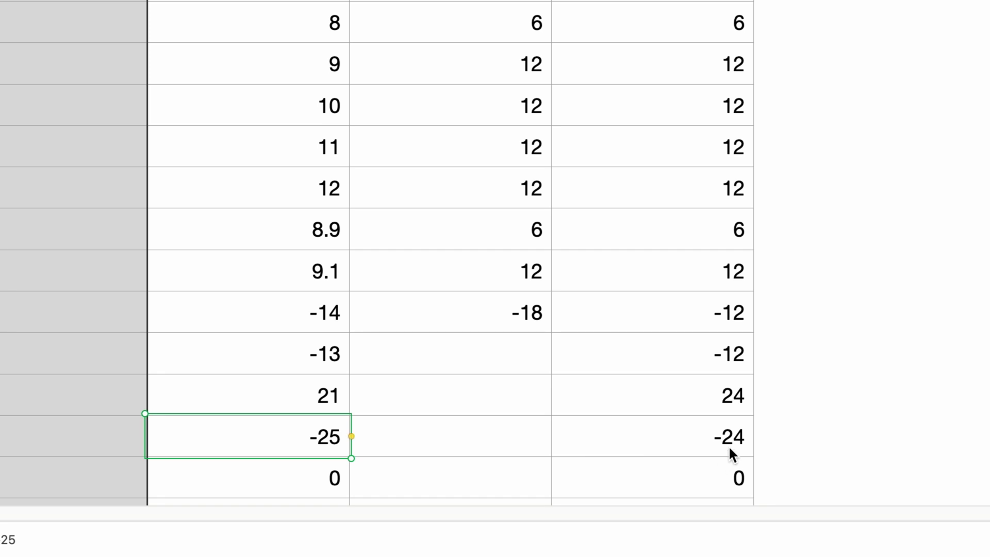
{"action": "left_click", "coordinate": [316, 477]}
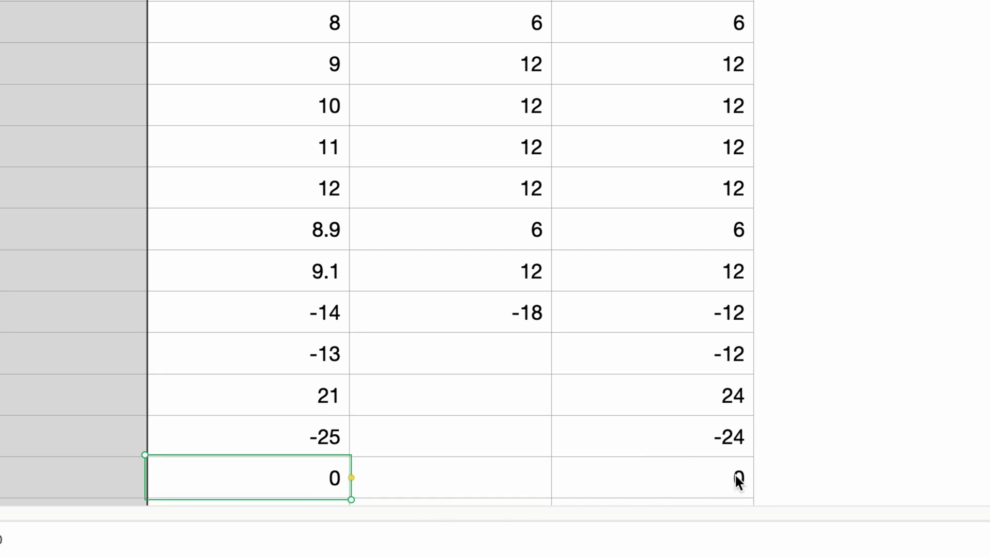